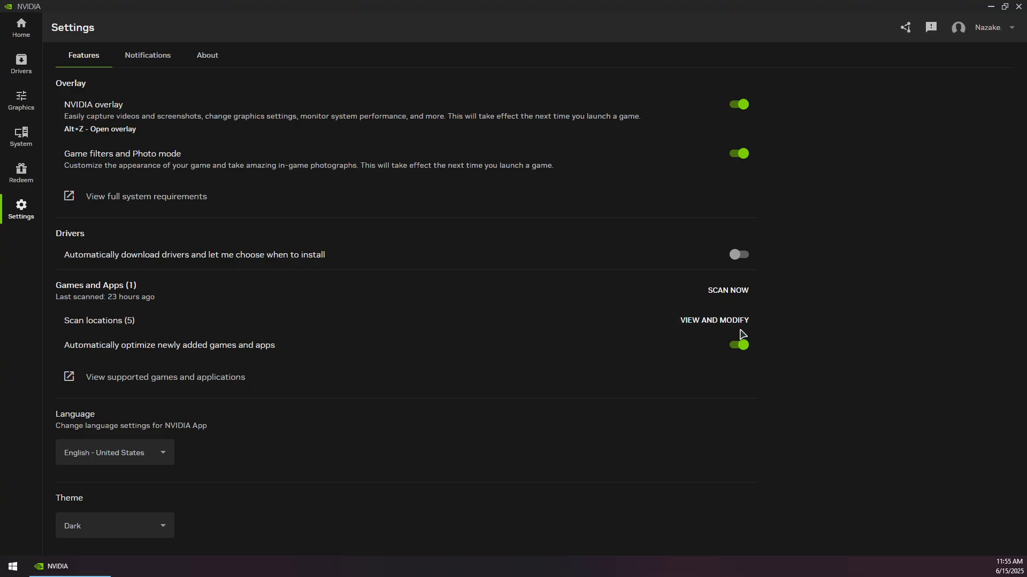
Review the Games and Apps scan locations and view the folder chooser for adding a location.
click(720, 321)
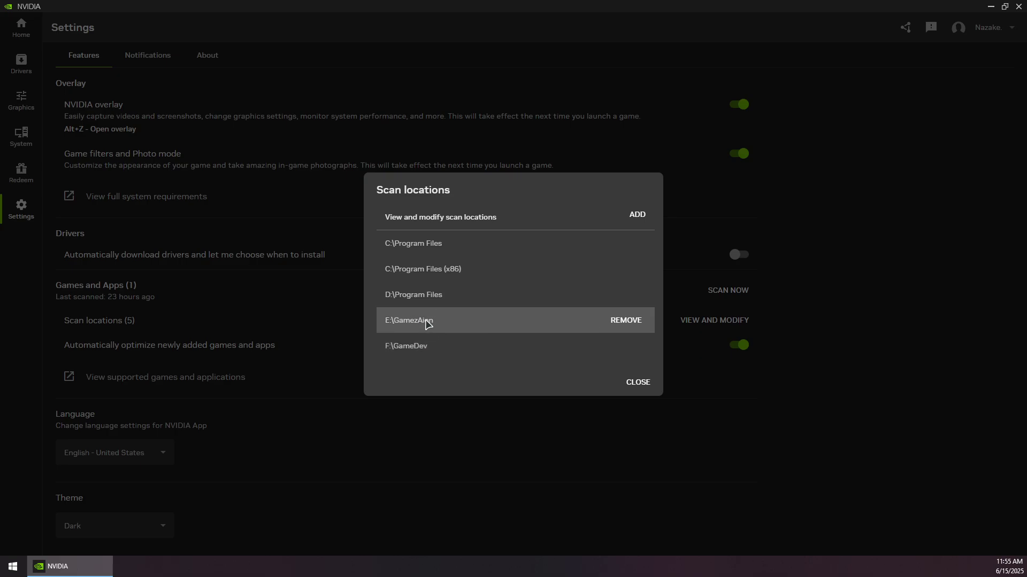
click(632, 385)
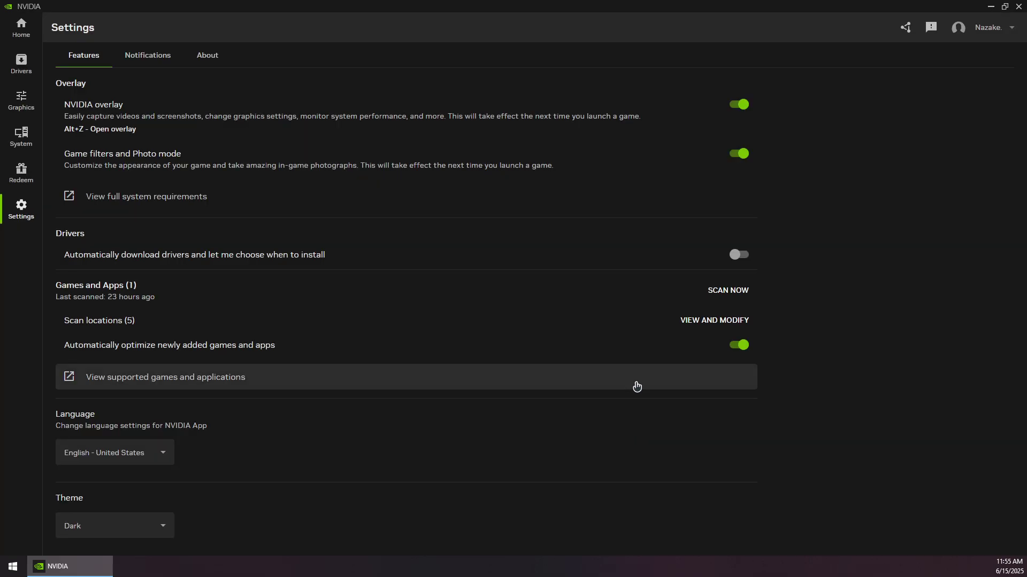
click(690, 324)
click(626, 218)
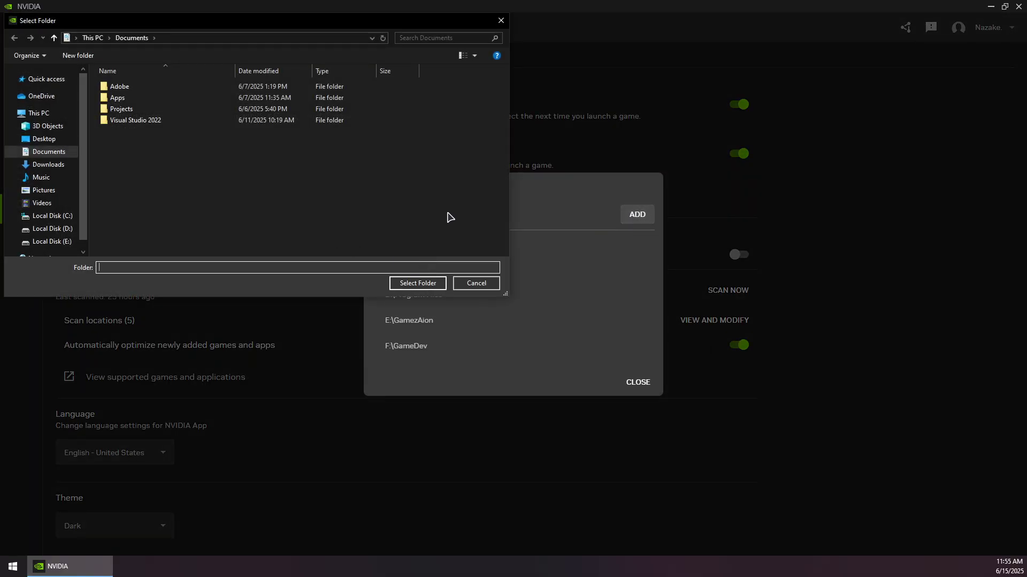
click(473, 286)
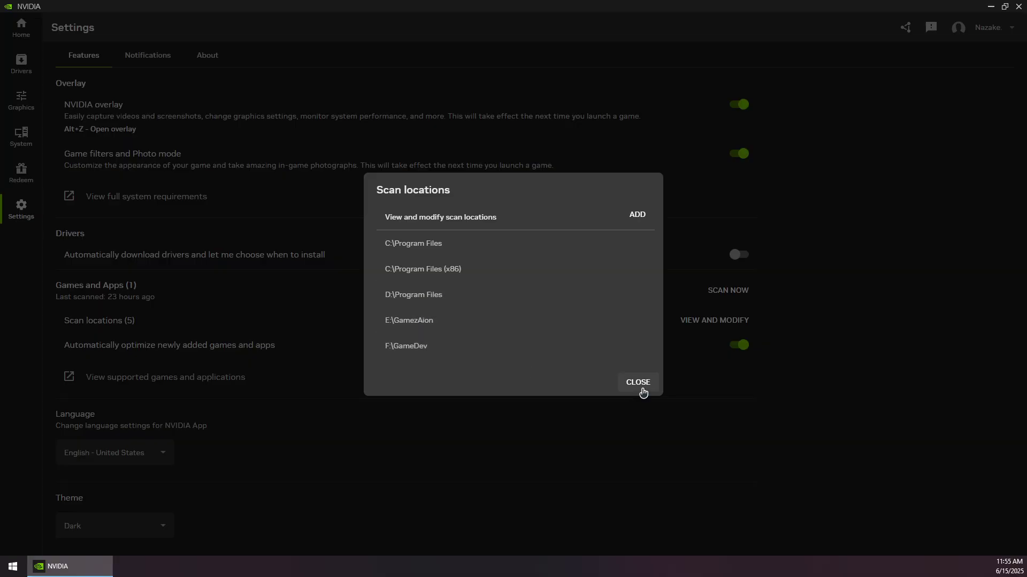
click(634, 383)
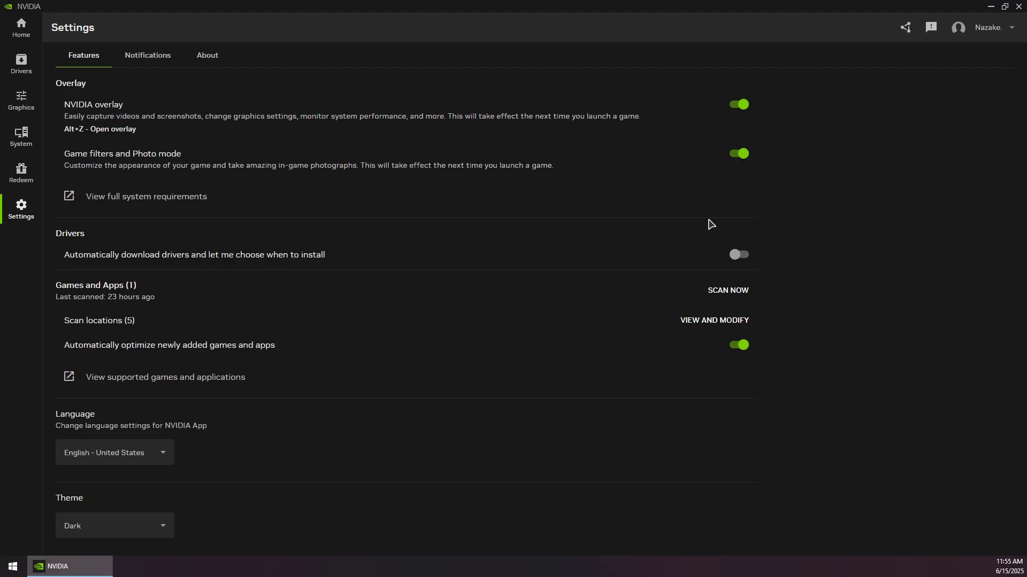
Close the NVIDIA app and open the %localappdata% folder using the Windows Run command.
key(alt+z)
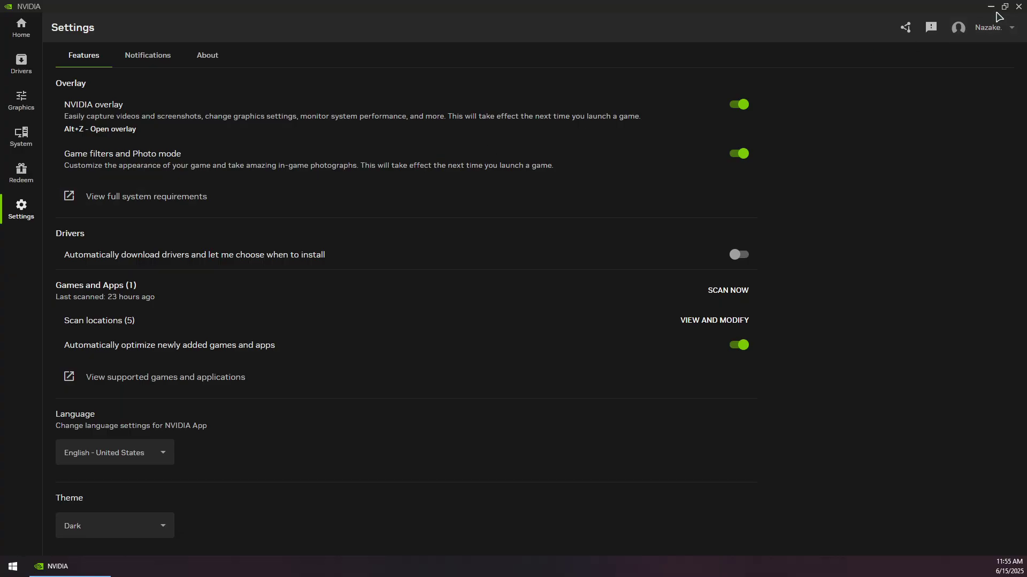
click(1018, 7)
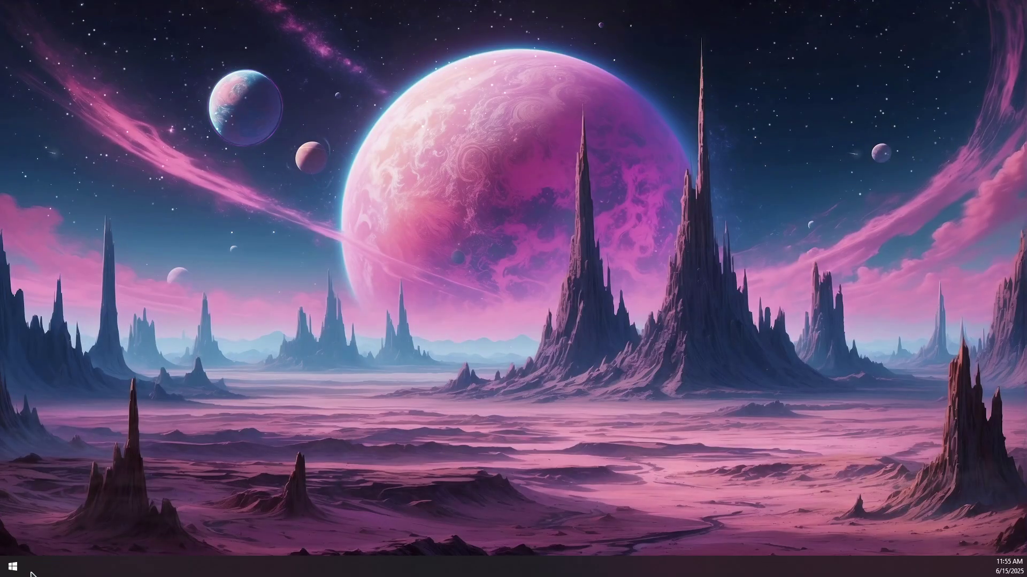
right_click(12, 566)
click(42, 519)
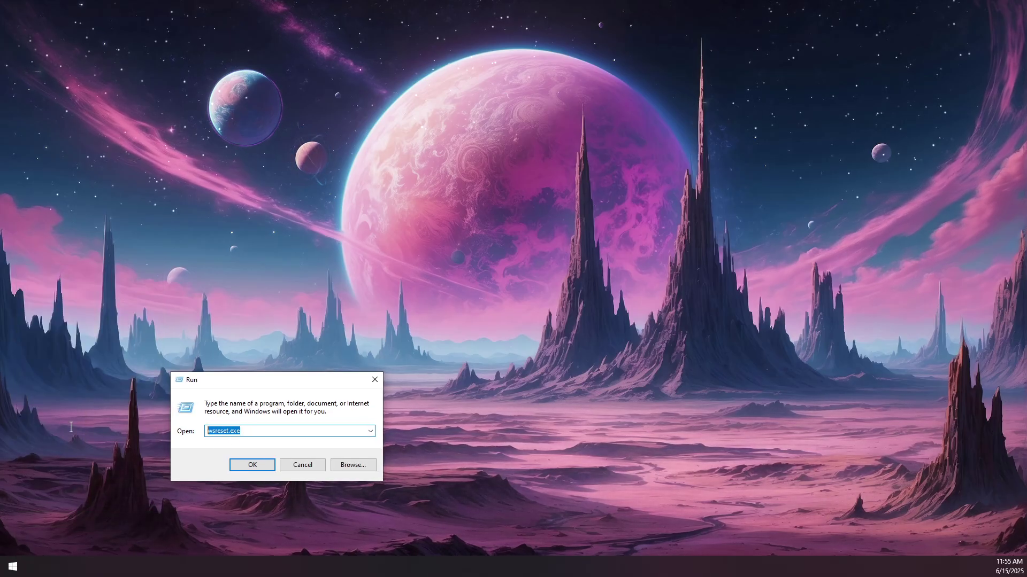
text(%lo)
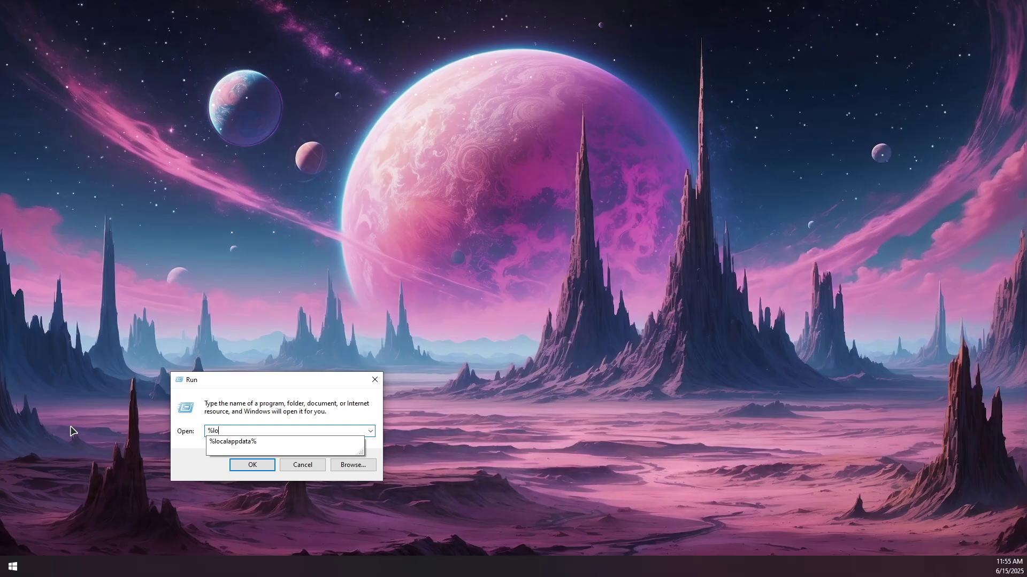
text(calappdata%)
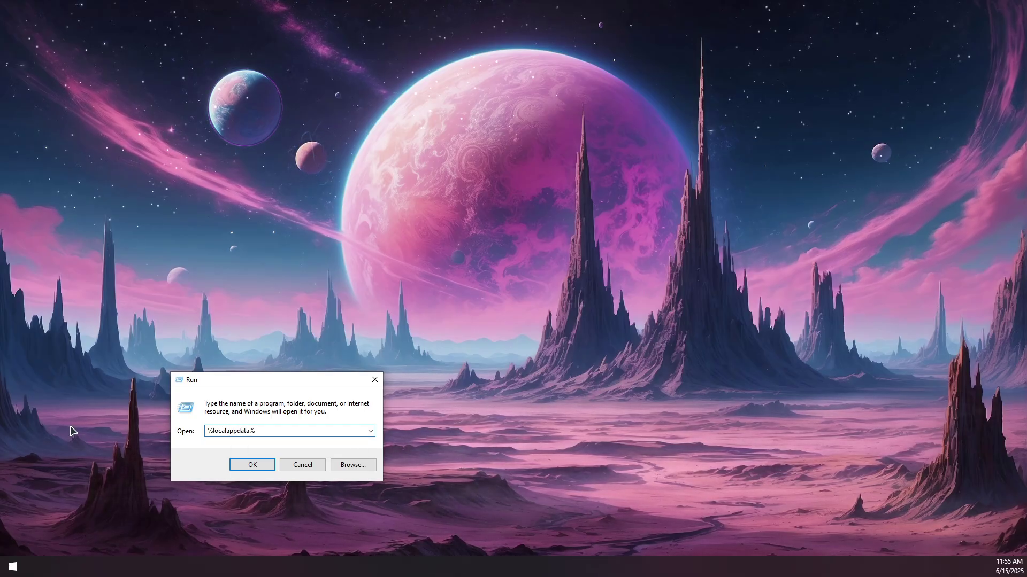
key(Return)
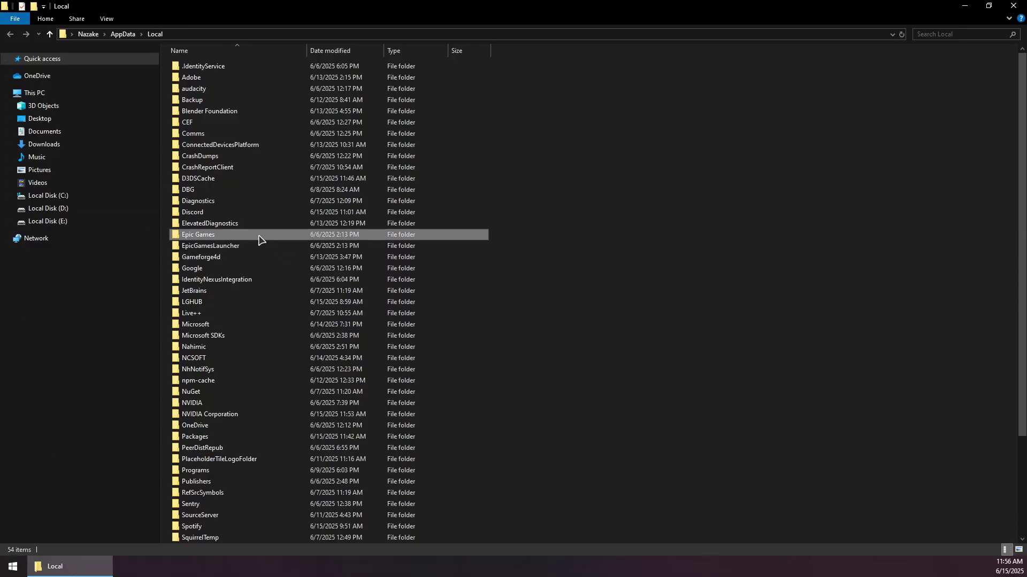
Open the NVIDIA App folder inside the NVIDIA Corporation folder.
key(n)
click(227, 358)
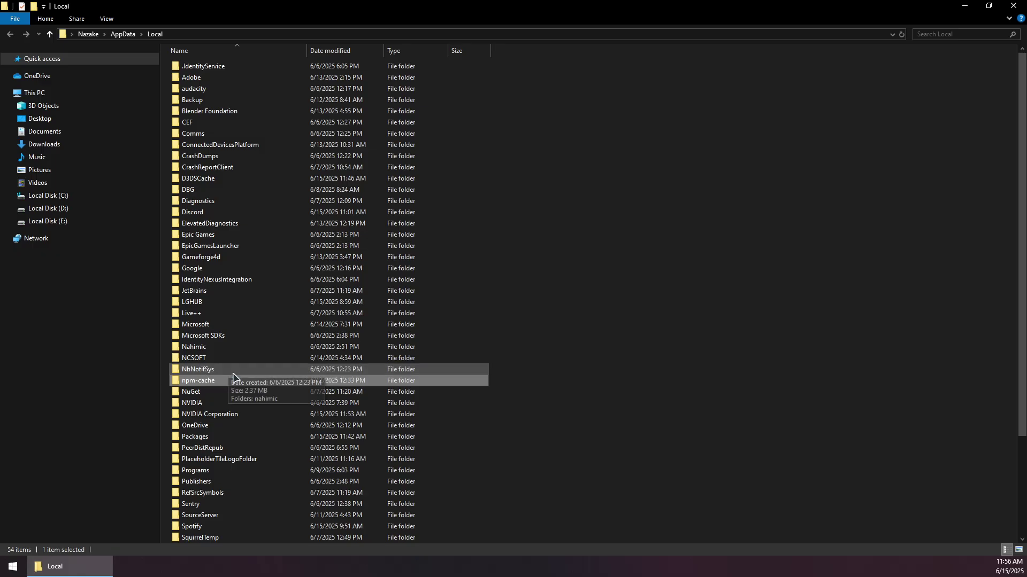
click(211, 414)
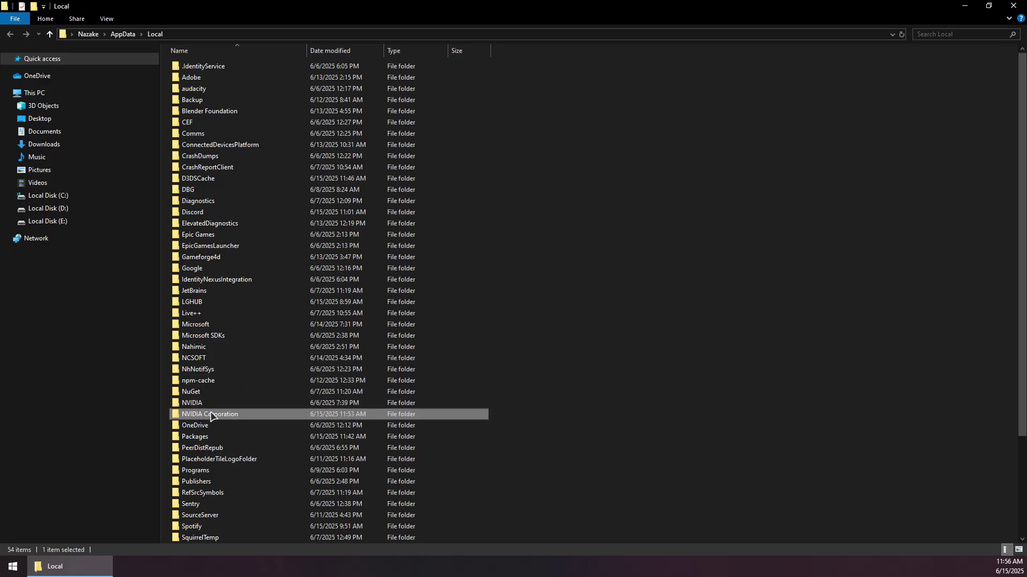
double_click(211, 415)
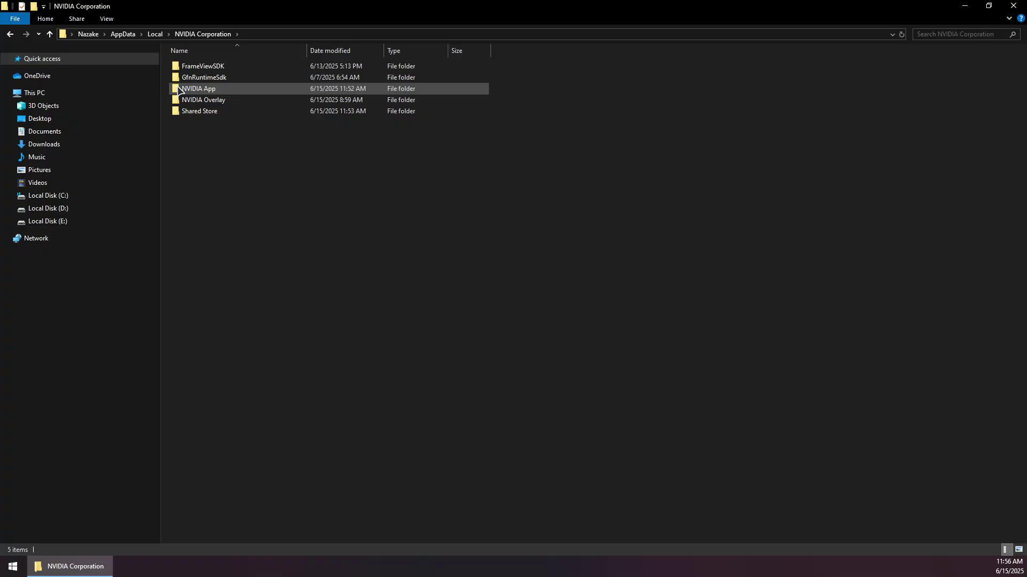
double_click(213, 89)
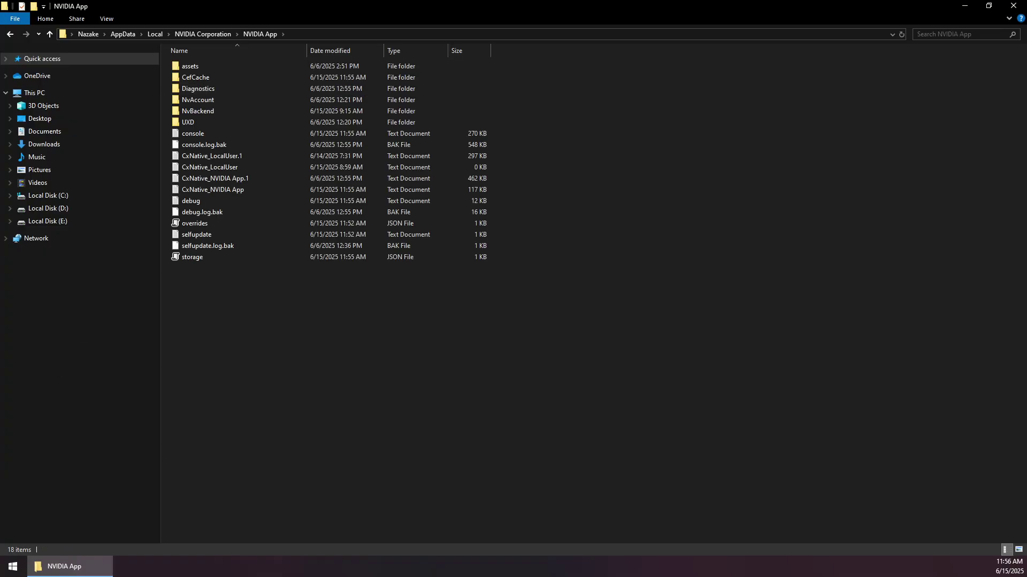
Delete the CefCache folder from the NVIDIA App folder.
click(0, 463)
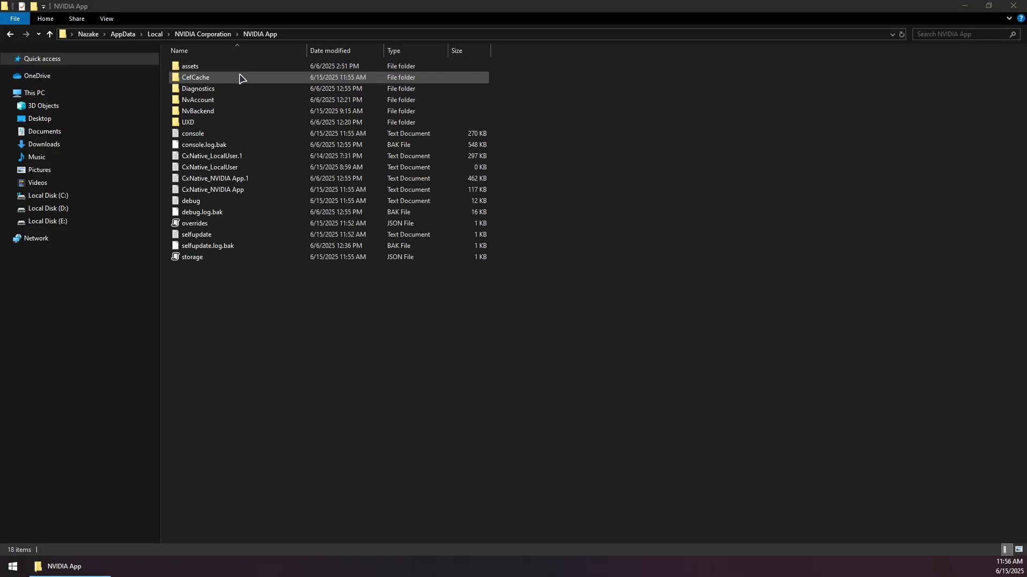
click(204, 80)
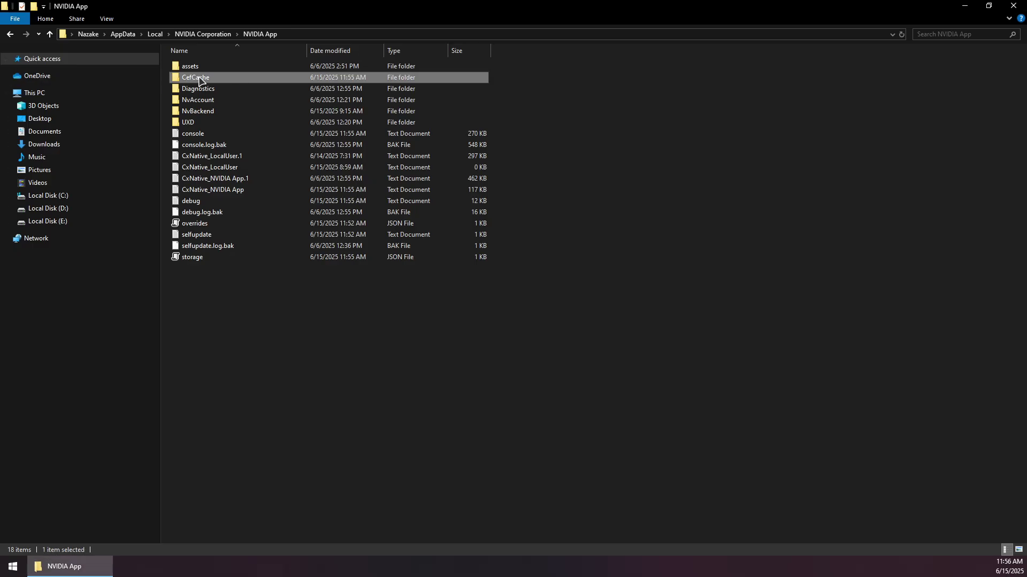
right_click(200, 80)
click(231, 359)
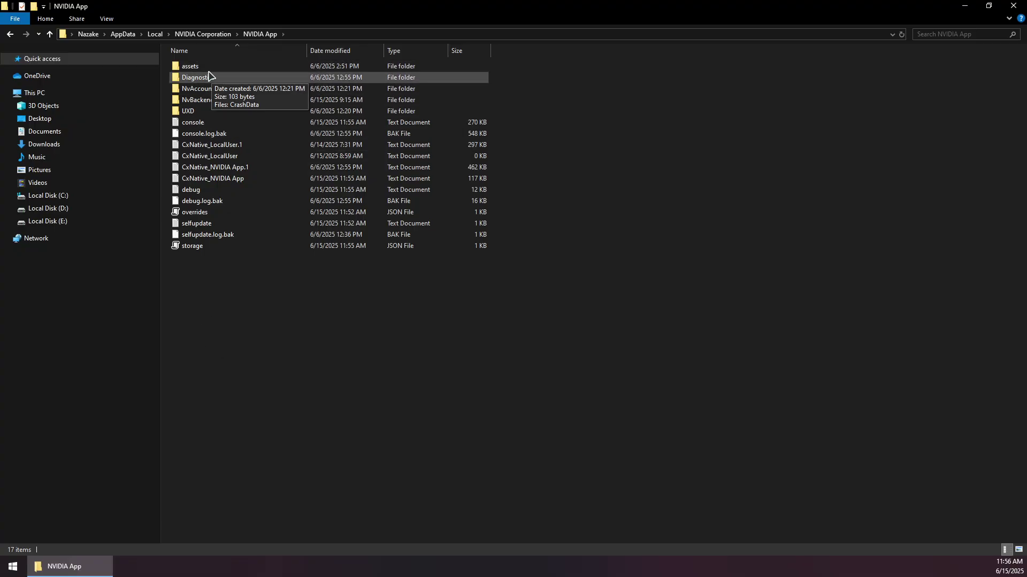
Examine the running apps and background processes in Task Manager, including the actions available for a process such as Discord.
right_click(181, 567)
click(225, 525)
drag(252, 188, 508, 195)
click(479, 295)
scroll(492, 311, down, 1)
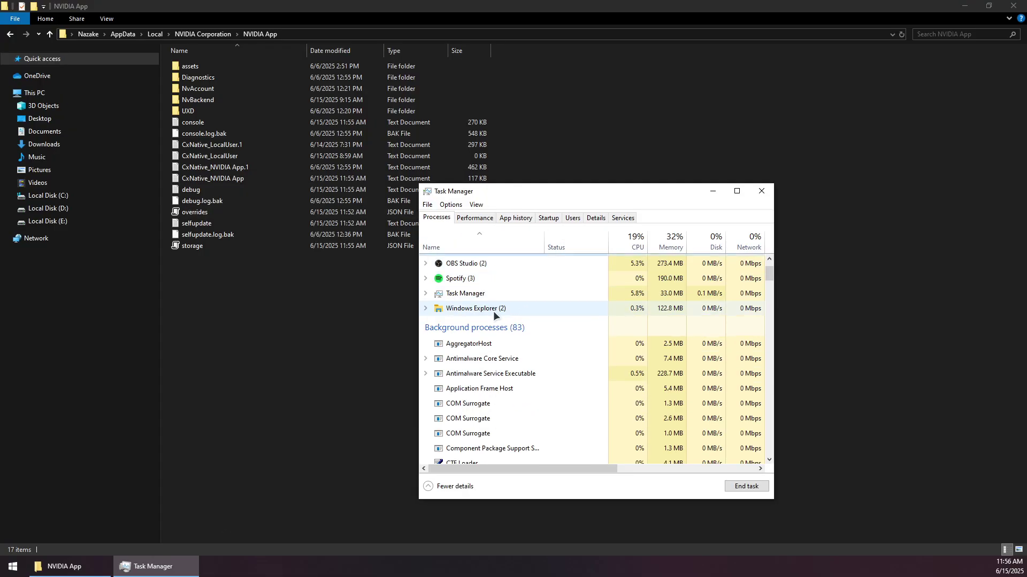
scroll(497, 311, up, 1)
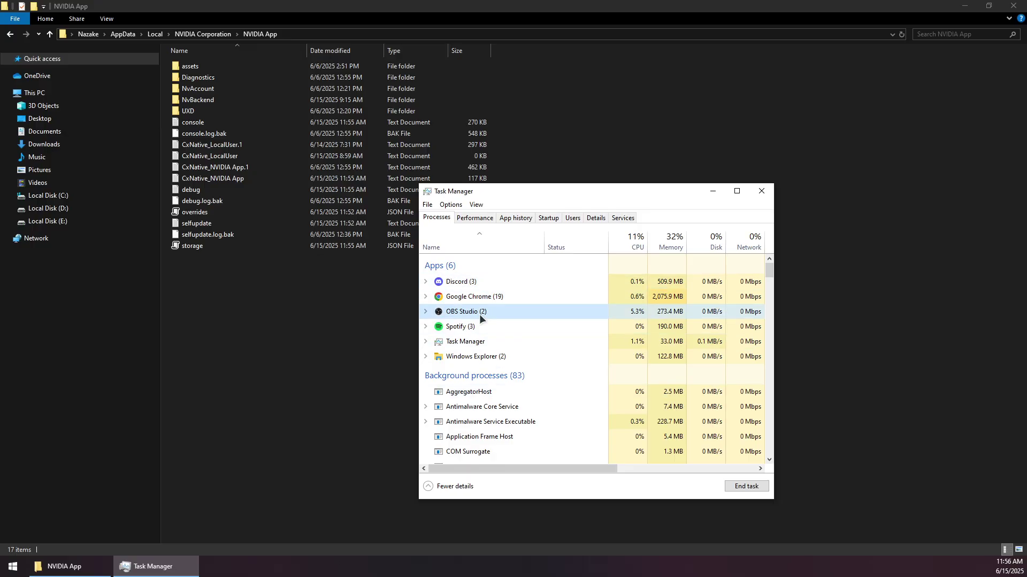
scroll(513, 337, down, 2)
scroll(518, 334, down, 2)
scroll(518, 333, up, 5)
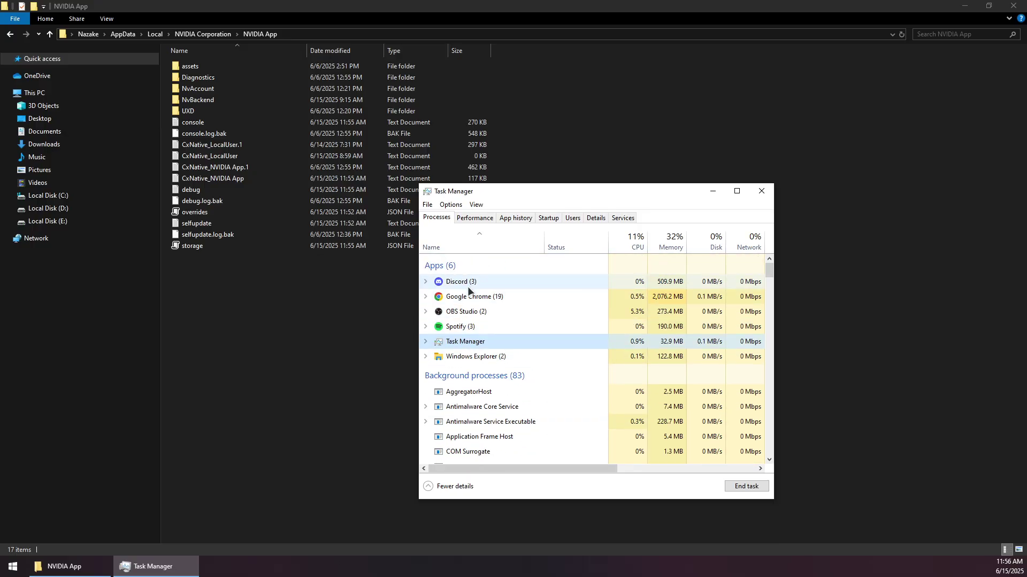
right_click(469, 284)
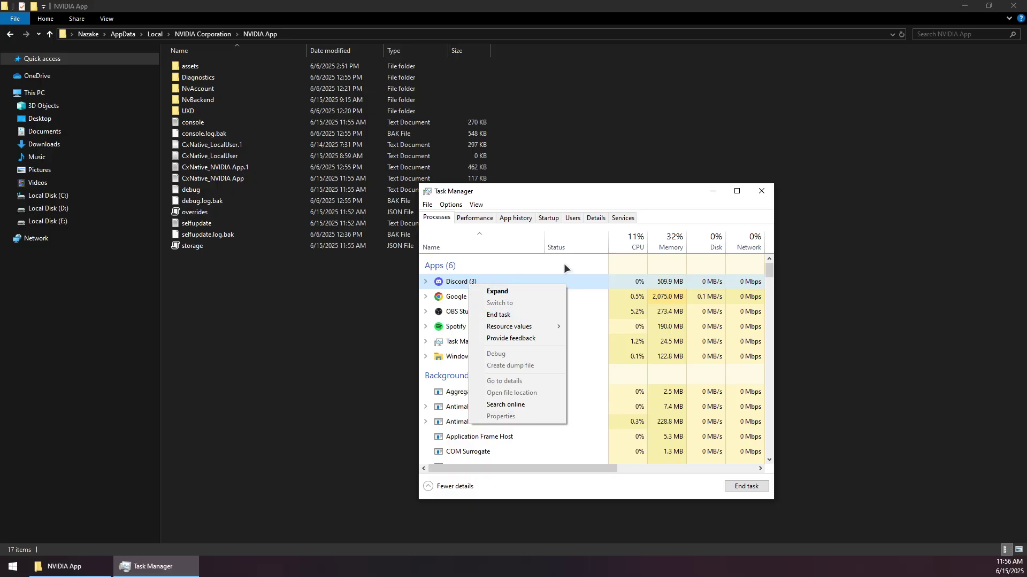
click(761, 191)
click(761, 191)
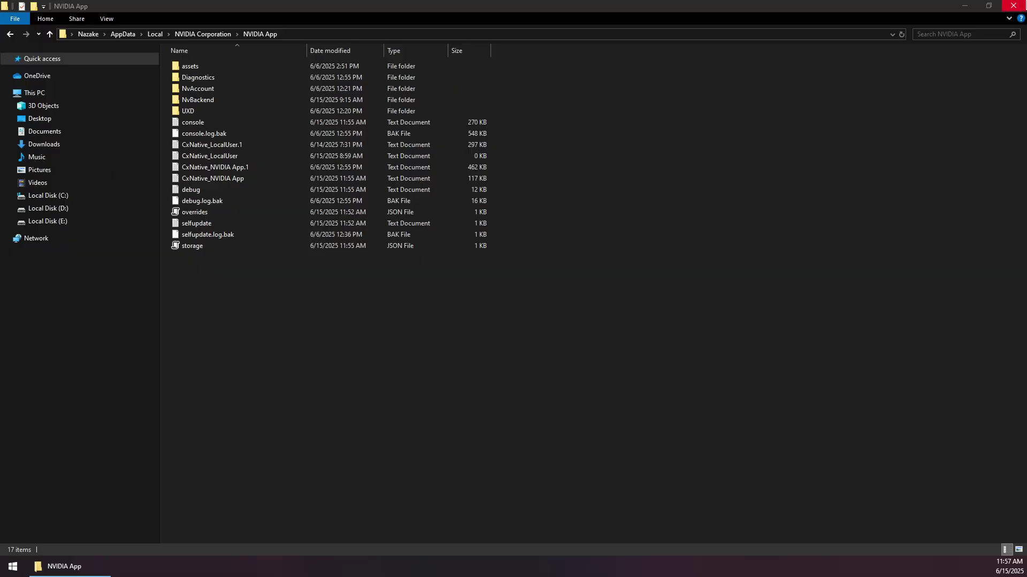
Close the NVIDIA App folder window and run the NVIDIA App as administrator.
click(1014, 5)
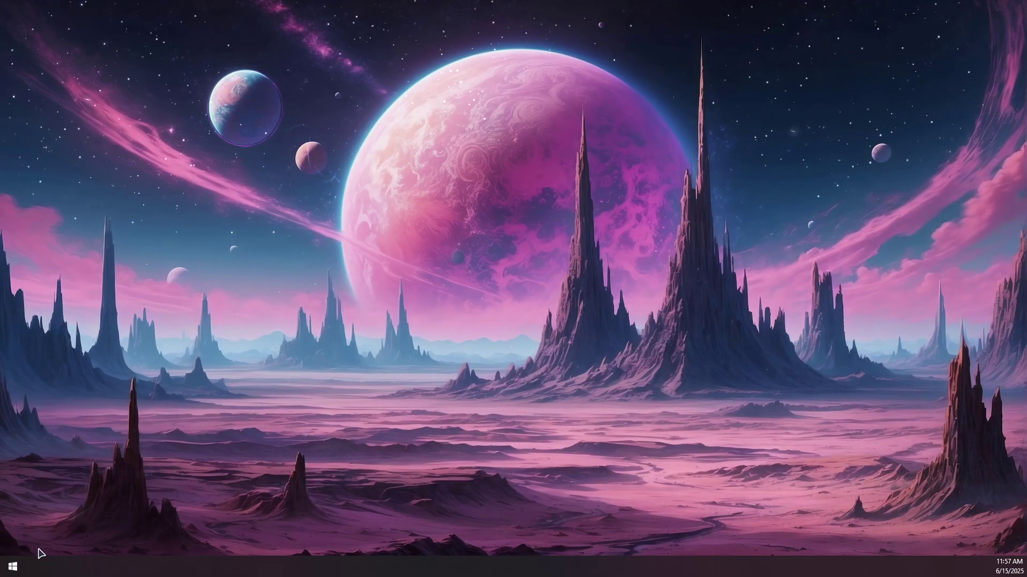
click(14, 566)
text(nv)
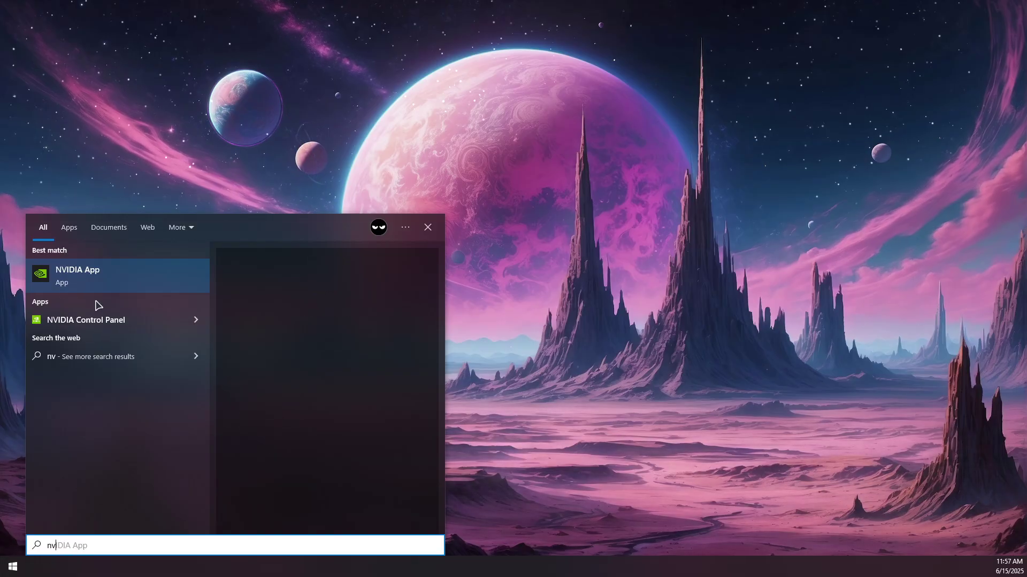
right_click(89, 273)
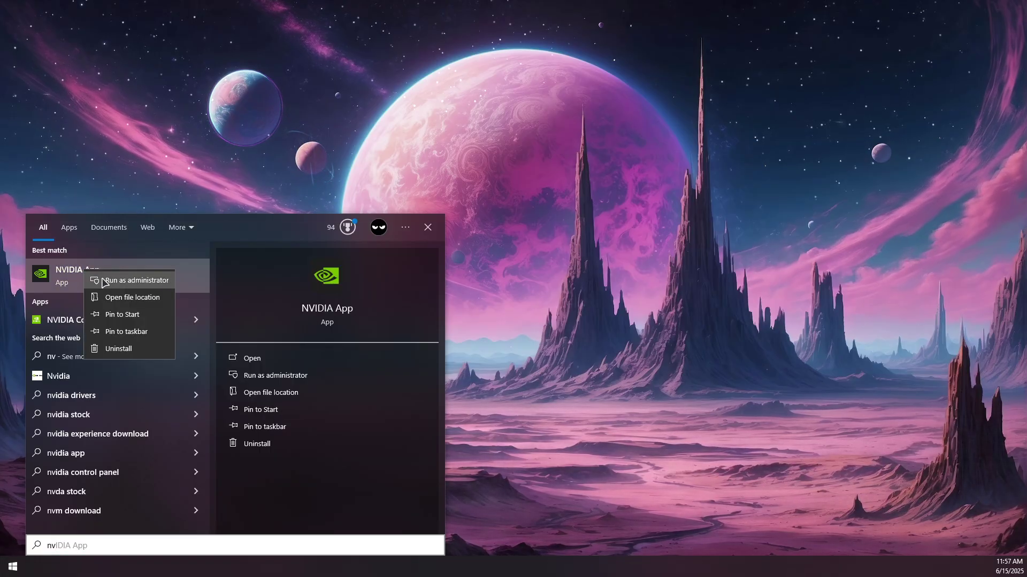
click(155, 285)
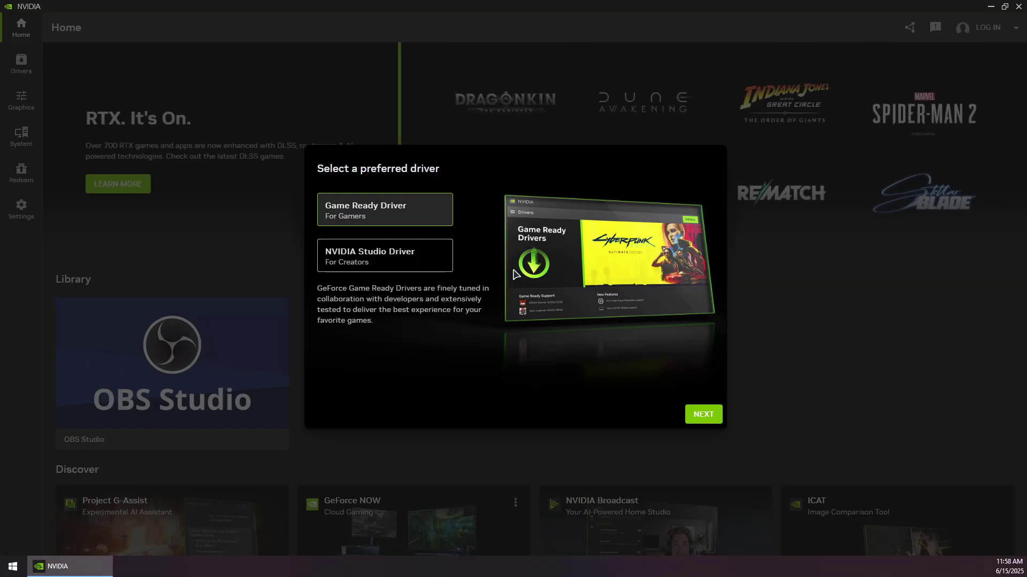
Complete the initial setup with the Game Ready Driver, game and creative app optimization, and the NVIDIA overlay enabled.
click(705, 416)
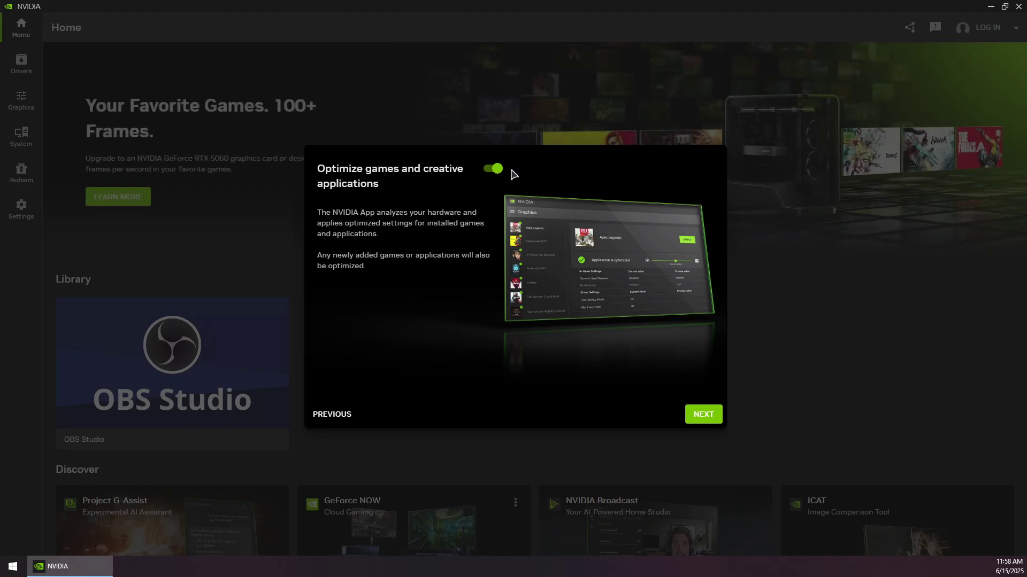
click(701, 415)
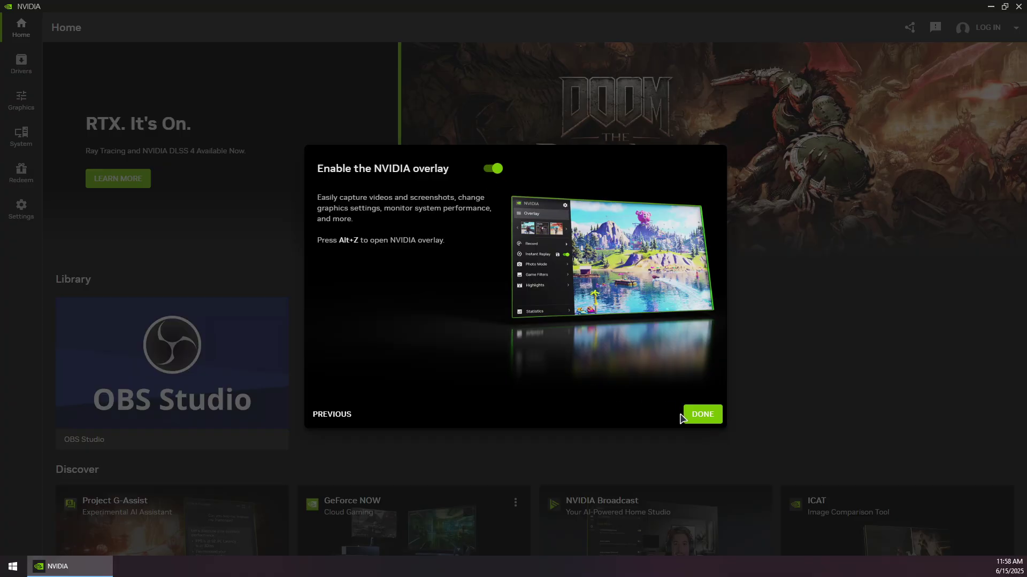
click(690, 417)
Check the installed Game Ready Driver's details and the app's feature settings.
click(21, 64)
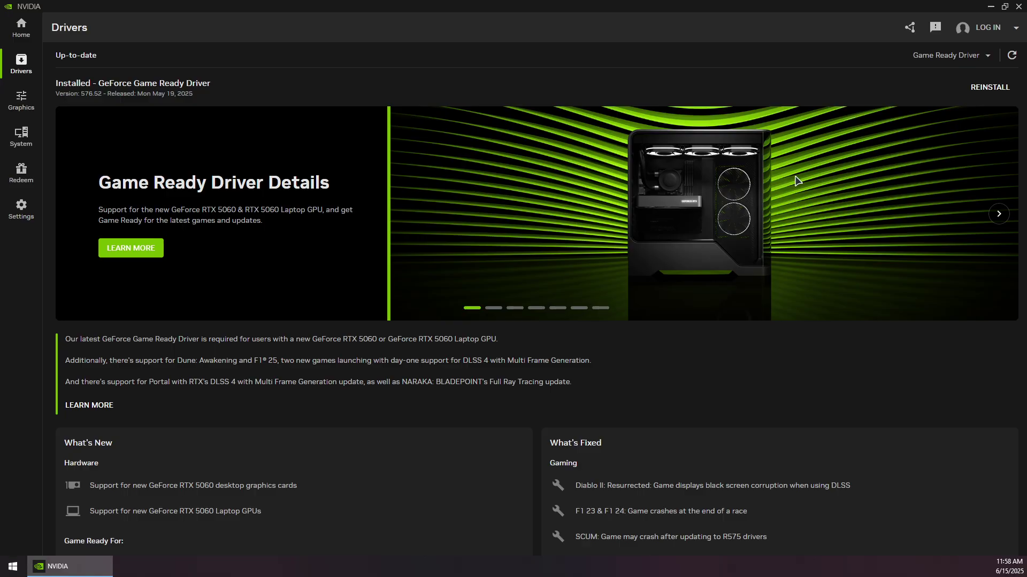
scroll(797, 180, down, 2)
scroll(445, 233, up, 2)
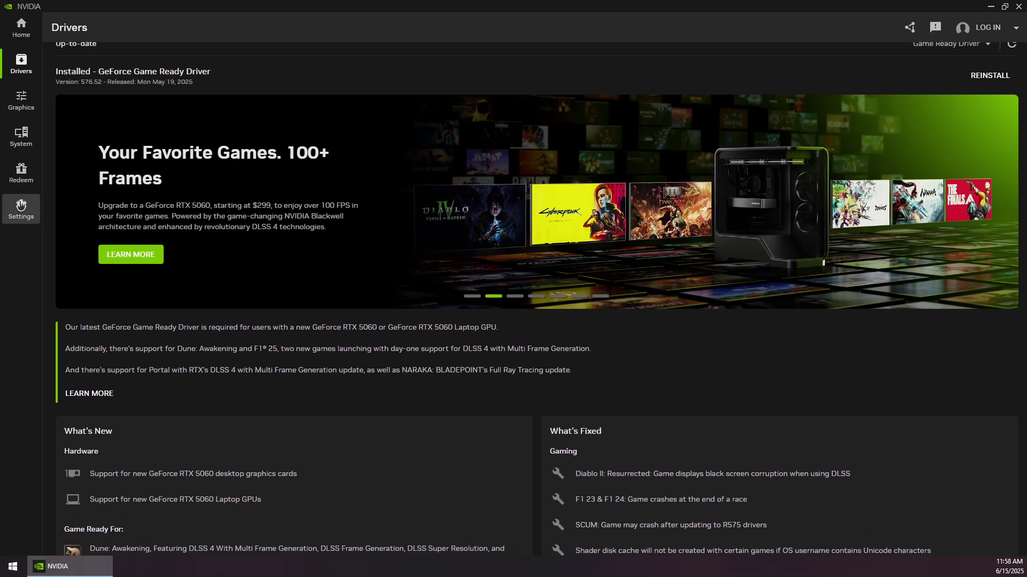
click(21, 208)
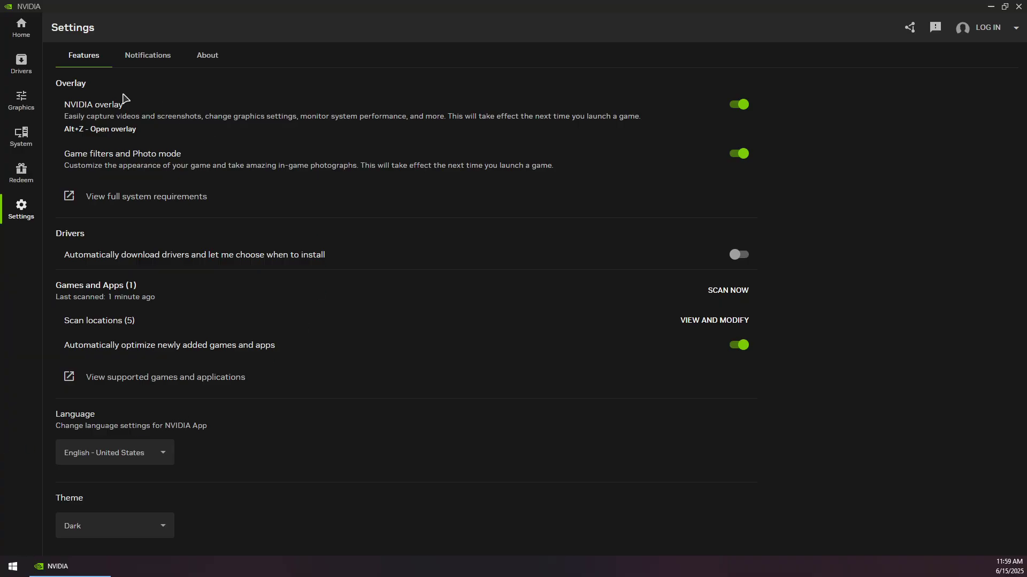
Try to launch OBS Studio from the library on the home page.
click(16, 32)
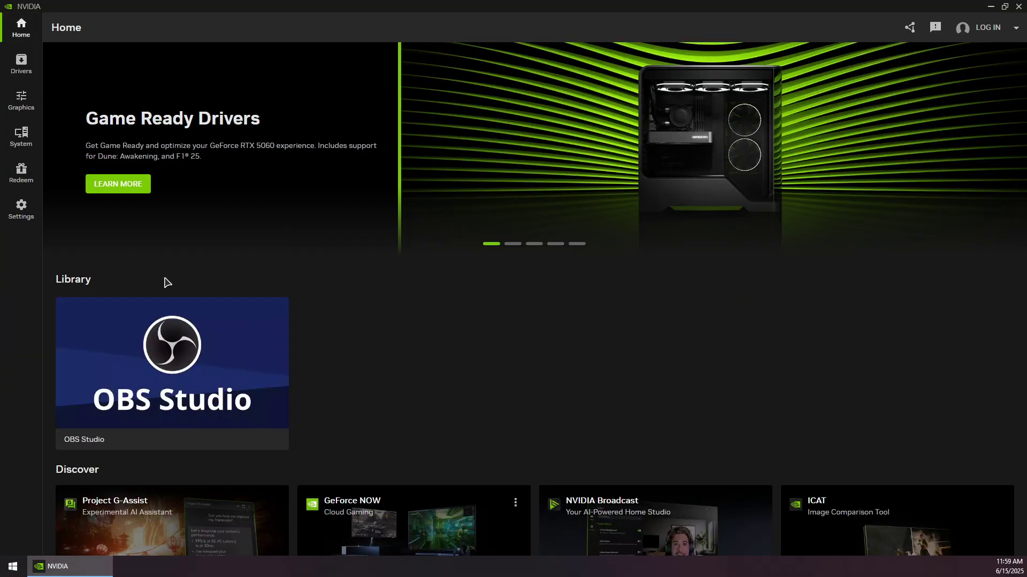
mouse_move(147, 372)
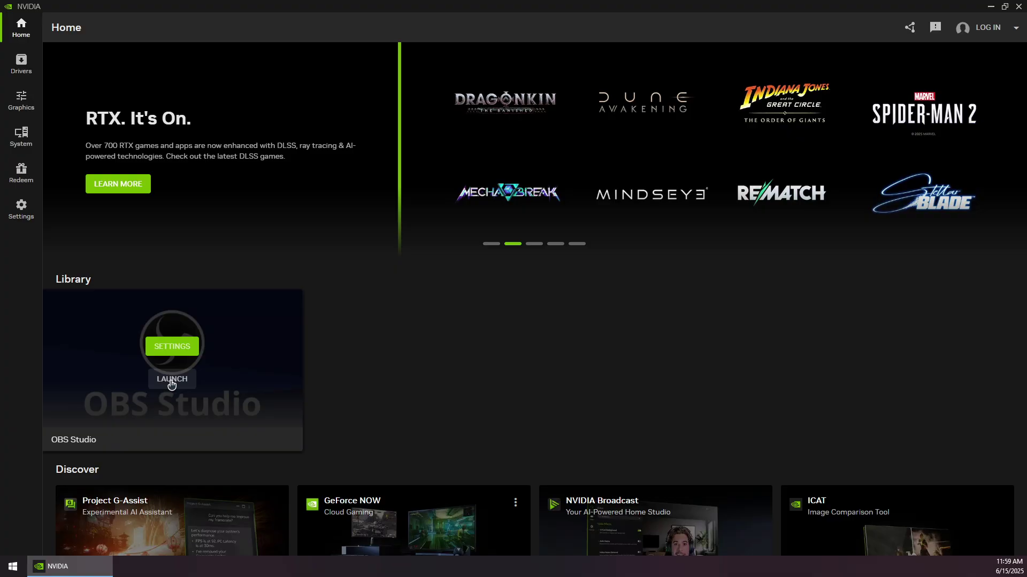
click(158, 384)
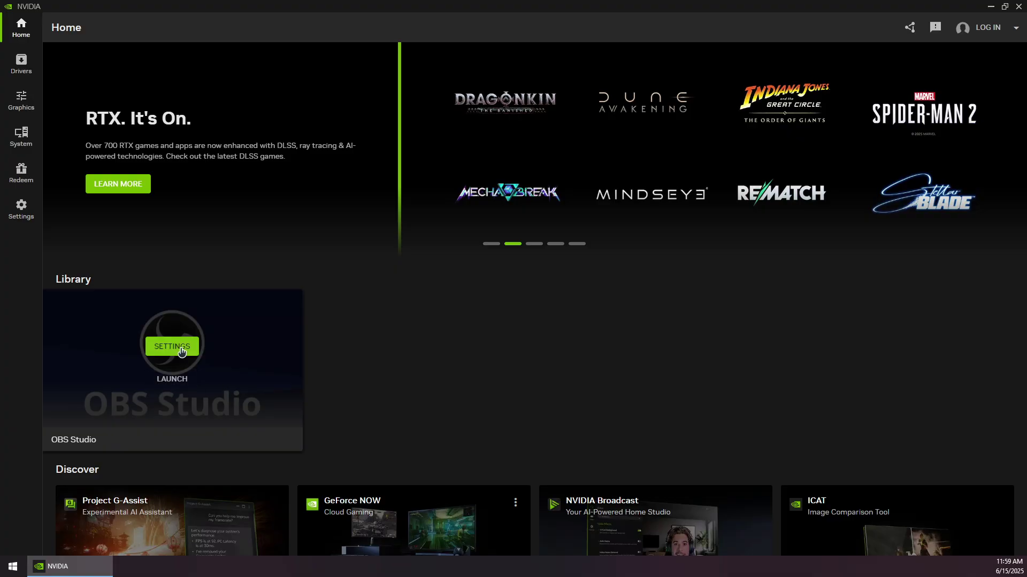
click(290, 350)
Open OBS Studio's program settings from the library and review its in-app and driver settings.
click(172, 348)
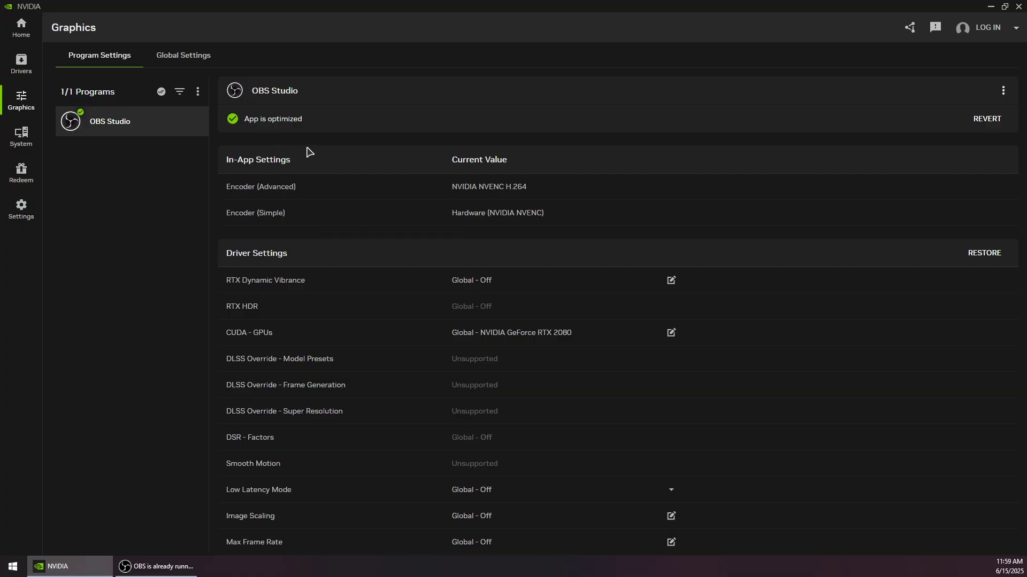
scroll(428, 246, down, 4)
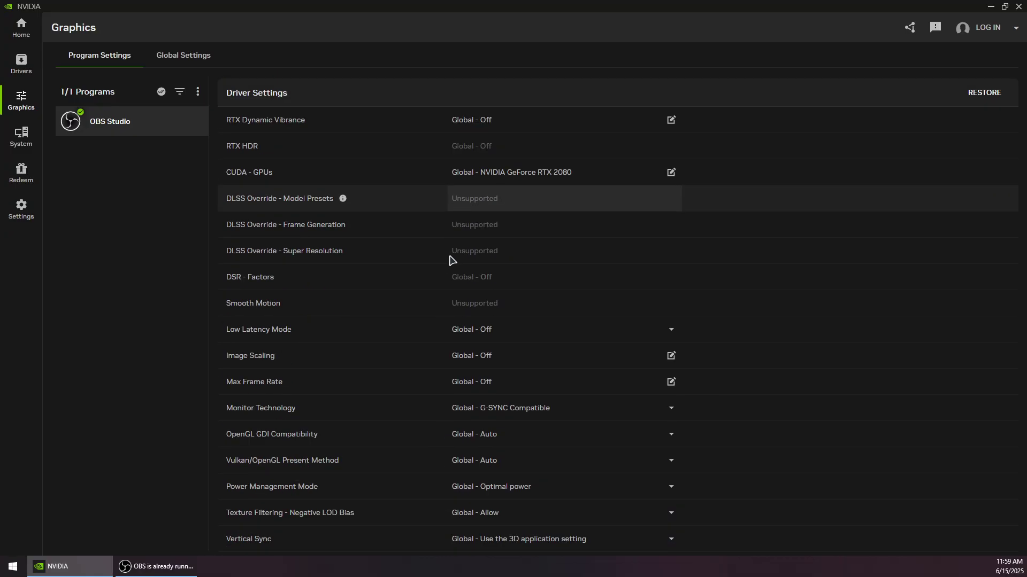
scroll(398, 401, up, 4)
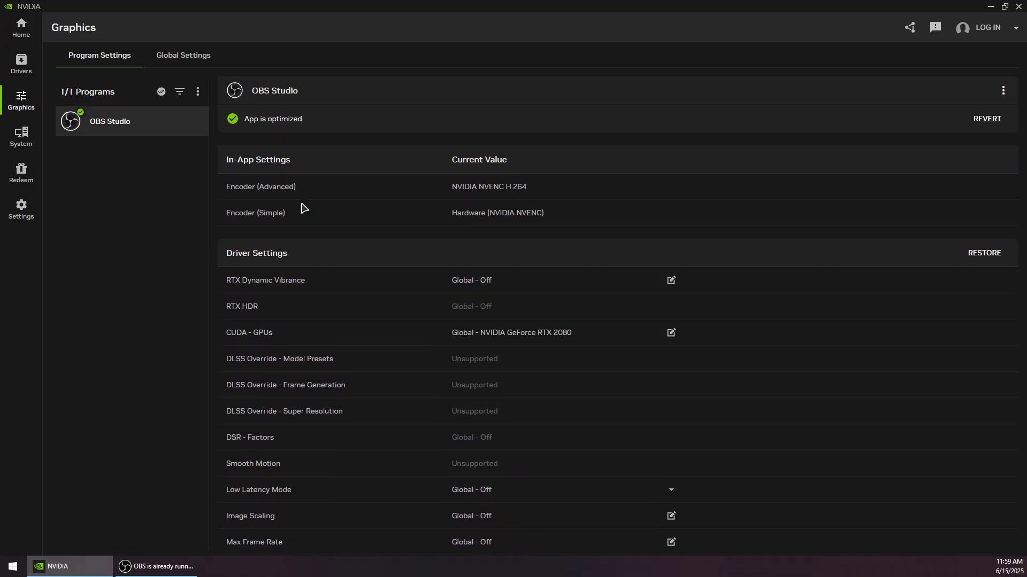